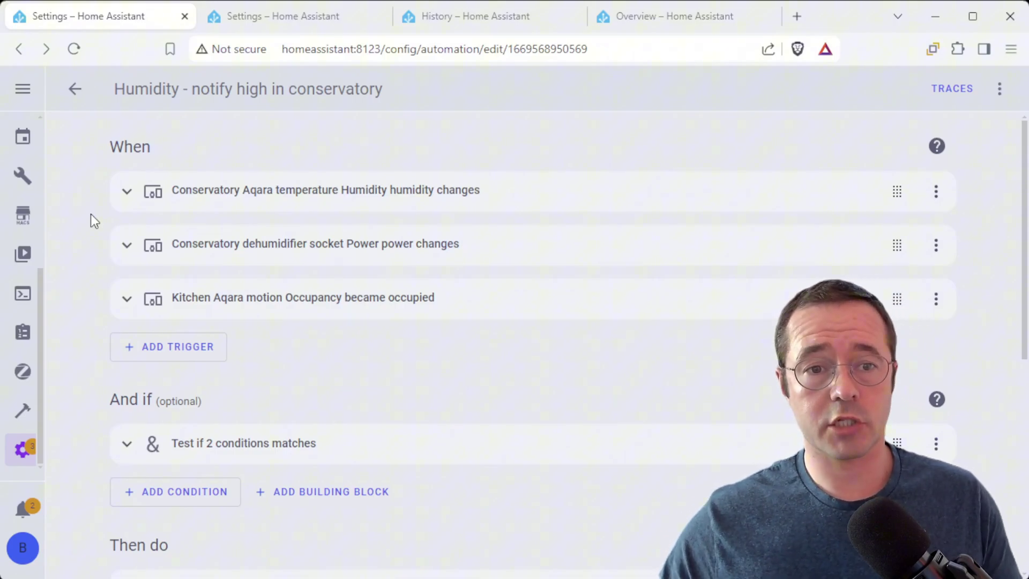
Step: Inspect the humidity trigger and the socket power trigger's Below value of 1
left_click(125, 197)
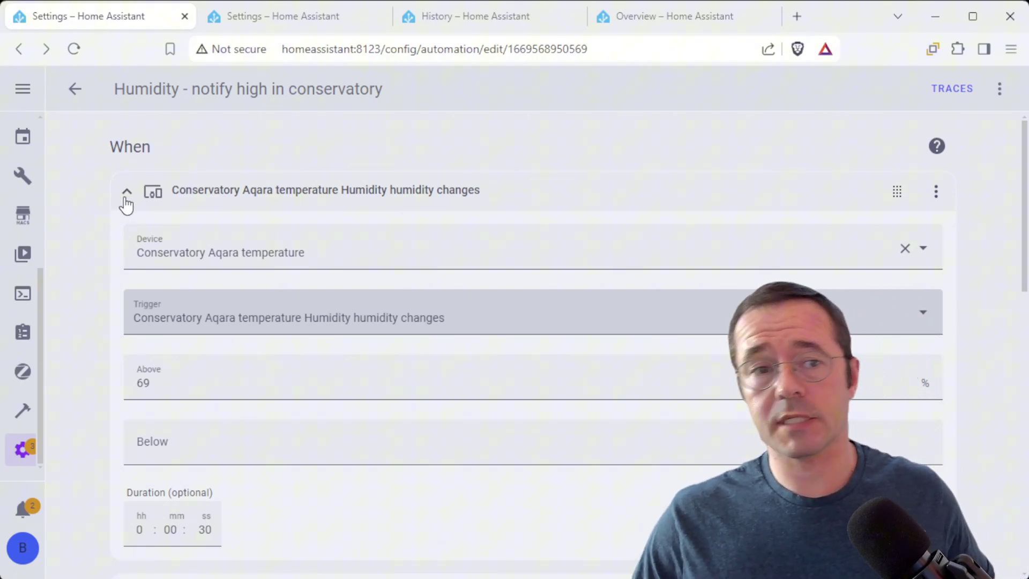
left_click(127, 194)
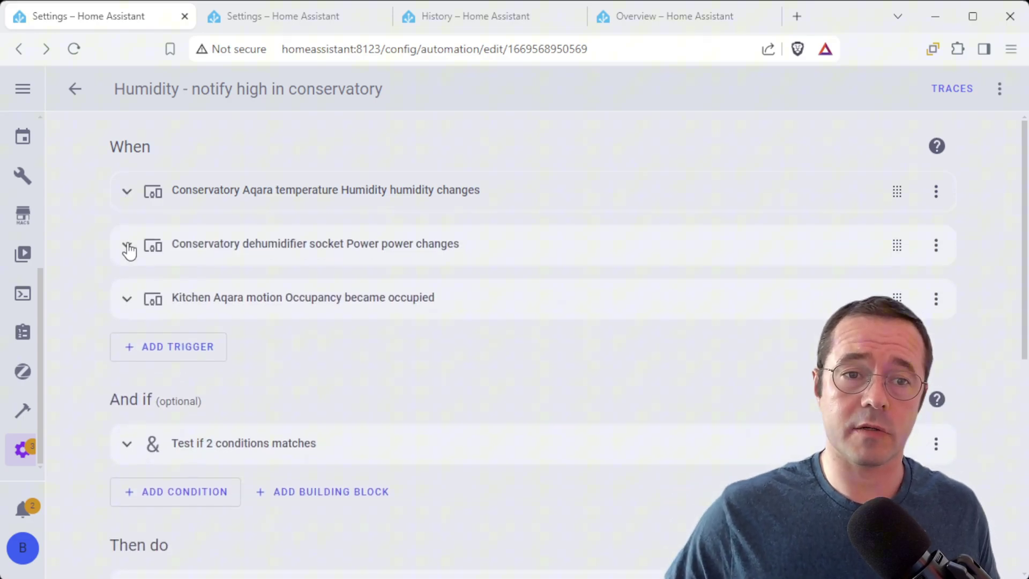
left_click(127, 246)
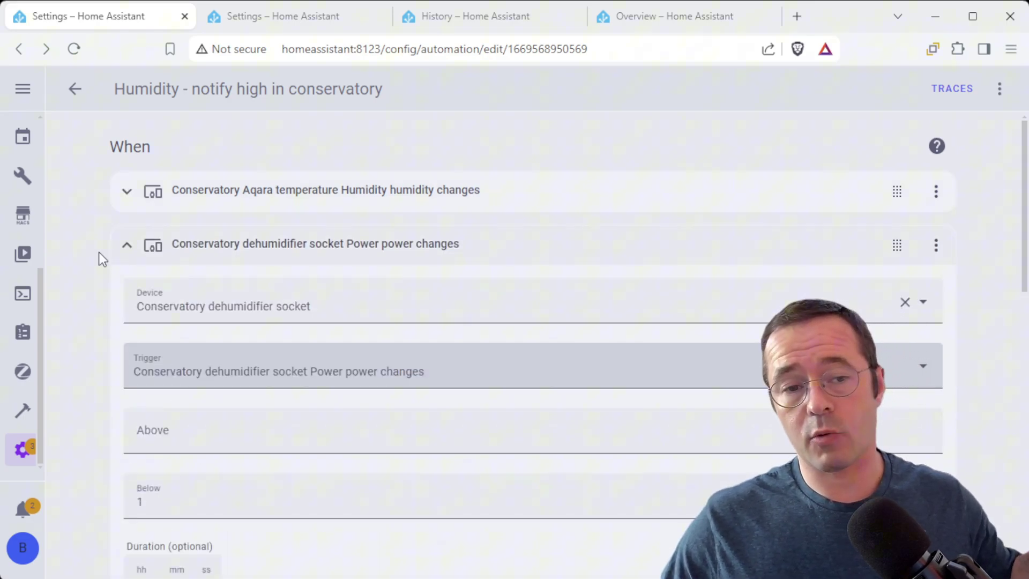
left_click(164, 498)
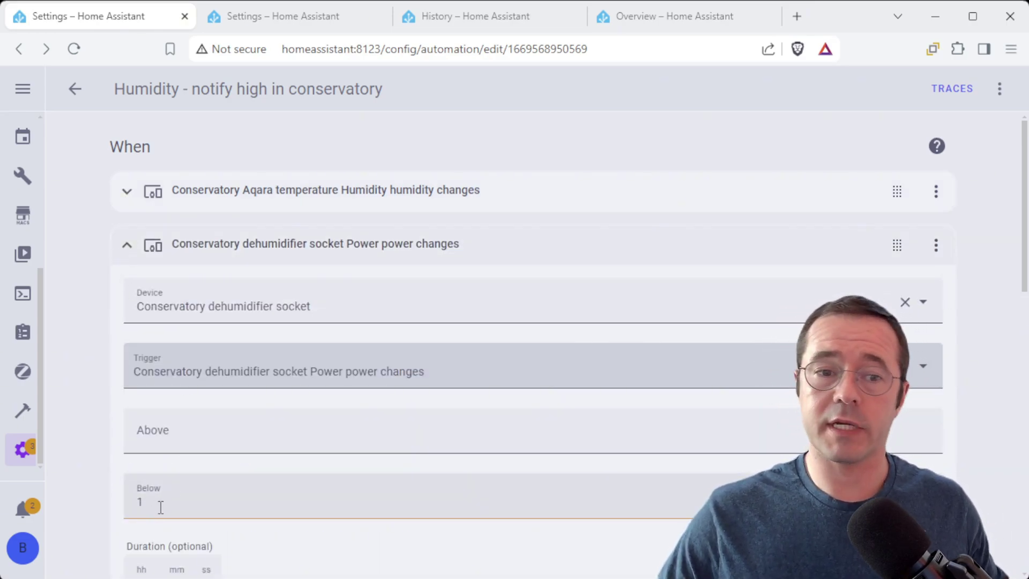
left_click_drag(161, 507, 114, 510)
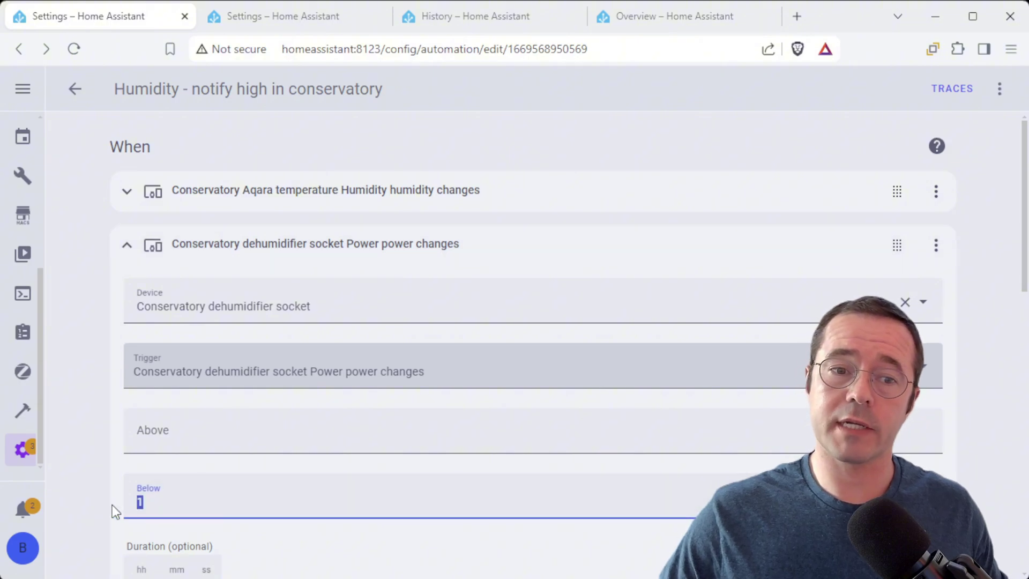
left_click(127, 247)
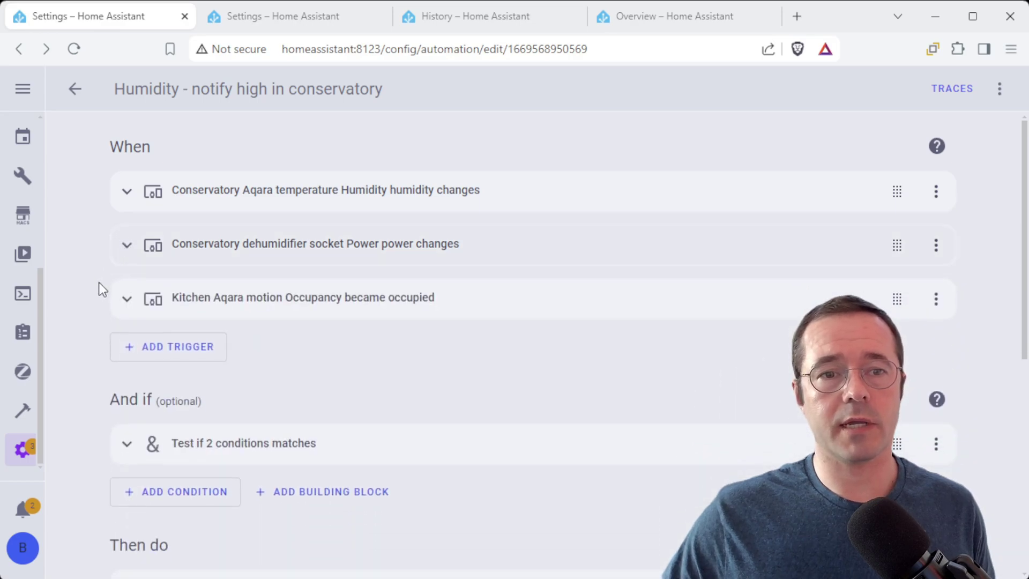
Step: Check the Kitchen motion trigger, then scroll down toward the conditions
left_click(127, 301)
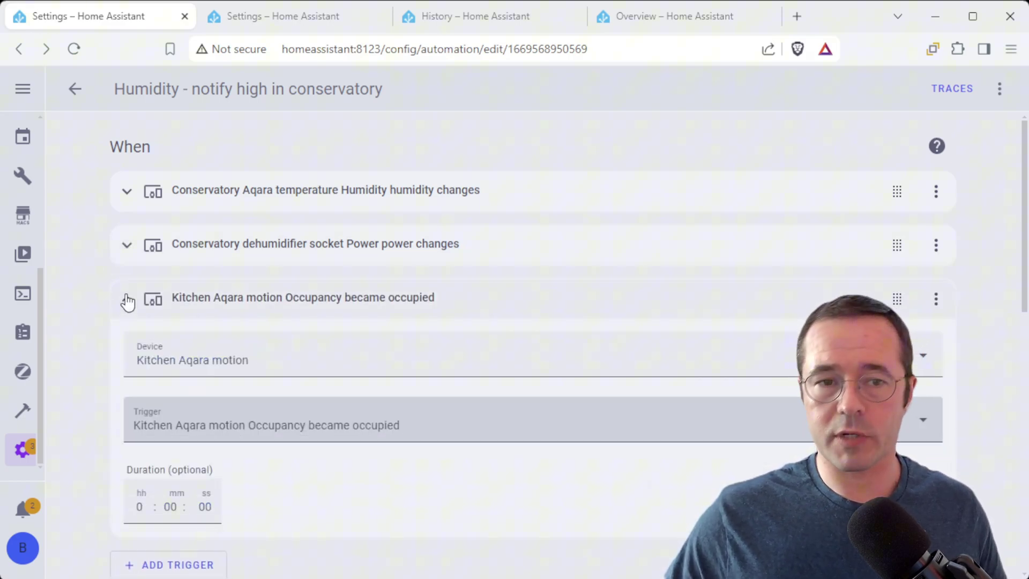
left_click(127, 301)
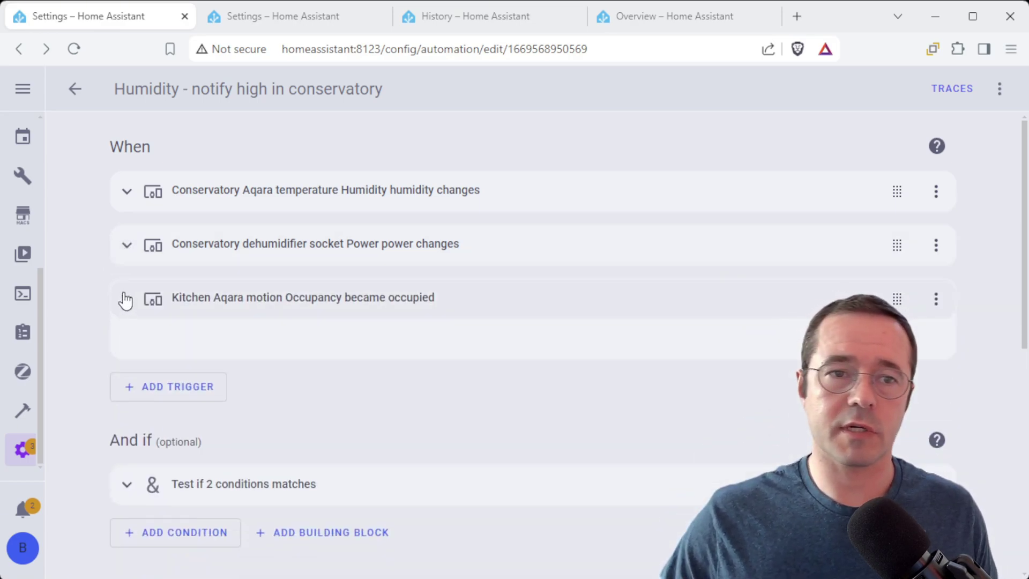
scroll(100, 309, "down", 3)
Step: Expand both conditions to check power below 1 W and humidity above 69
left_click(119, 343)
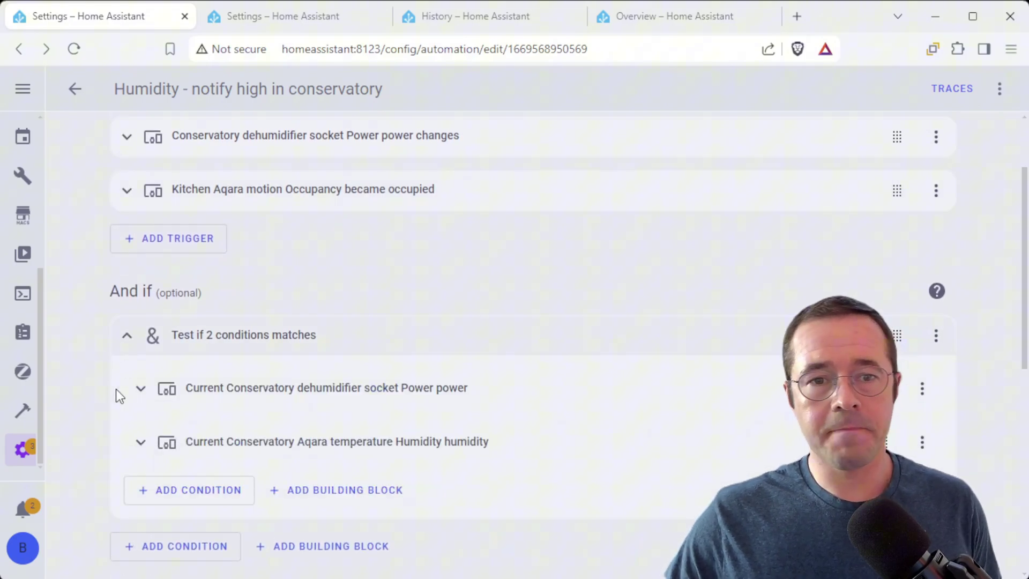
left_click(141, 390)
scroll(115, 408, "down", 5)
left_click(138, 384)
scroll(94, 398, "up", 3)
scroll(95, 398, "down", 1)
left_click(176, 427)
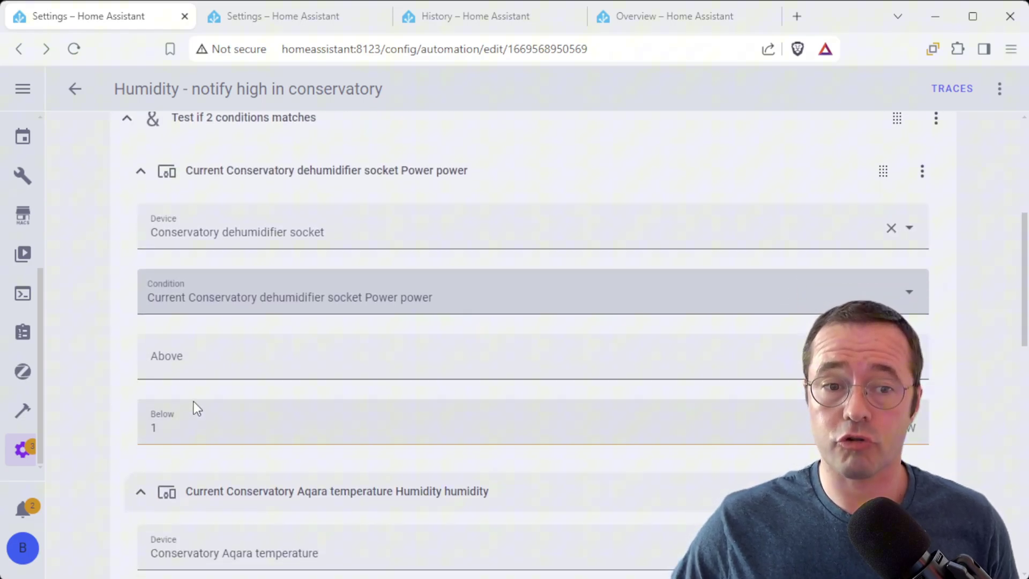
scroll(194, 401, "down", 4)
left_click(181, 467)
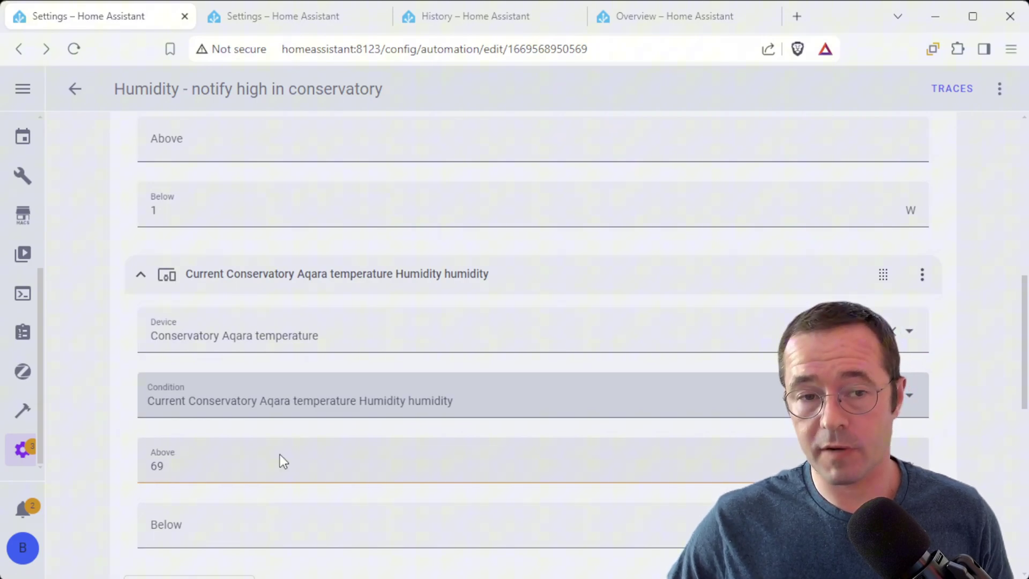
left_click(108, 452)
scroll(124, 442, "up", 4)
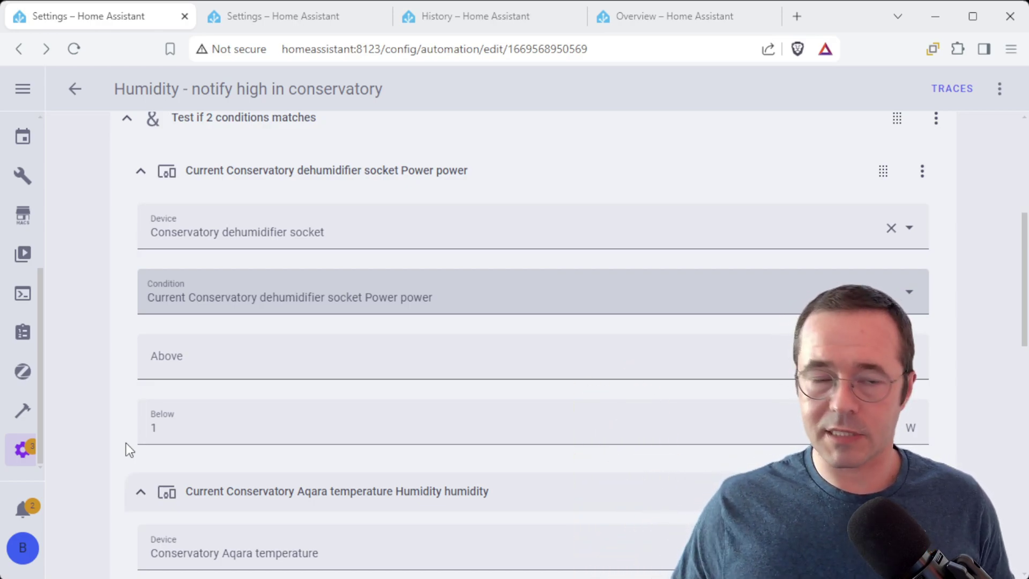
Step: Collapse both conditions and the test block to reveal the Then do actions
left_click(129, 182)
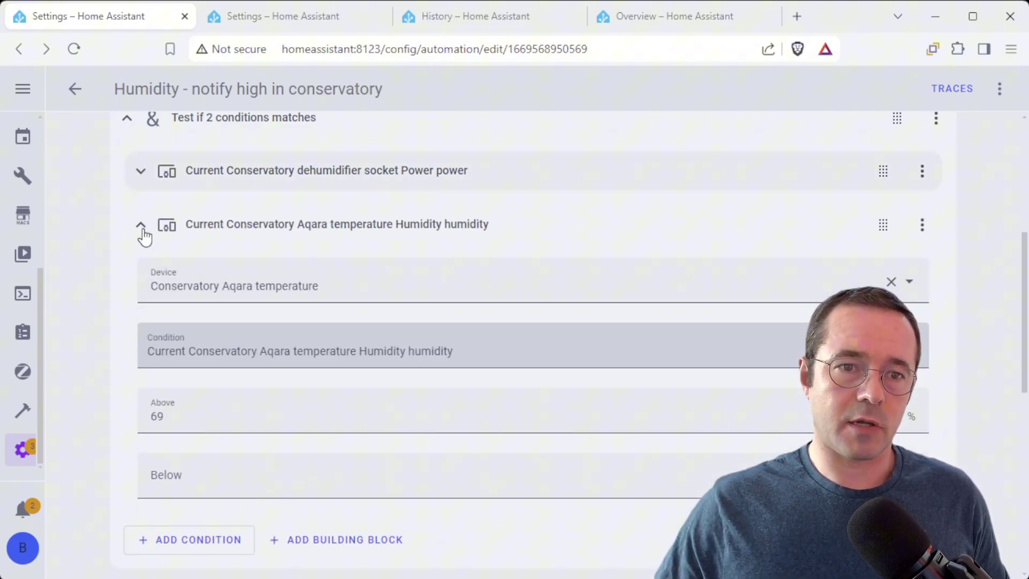
left_click(140, 224)
left_click(130, 122)
scroll(90, 285, "down", 2)
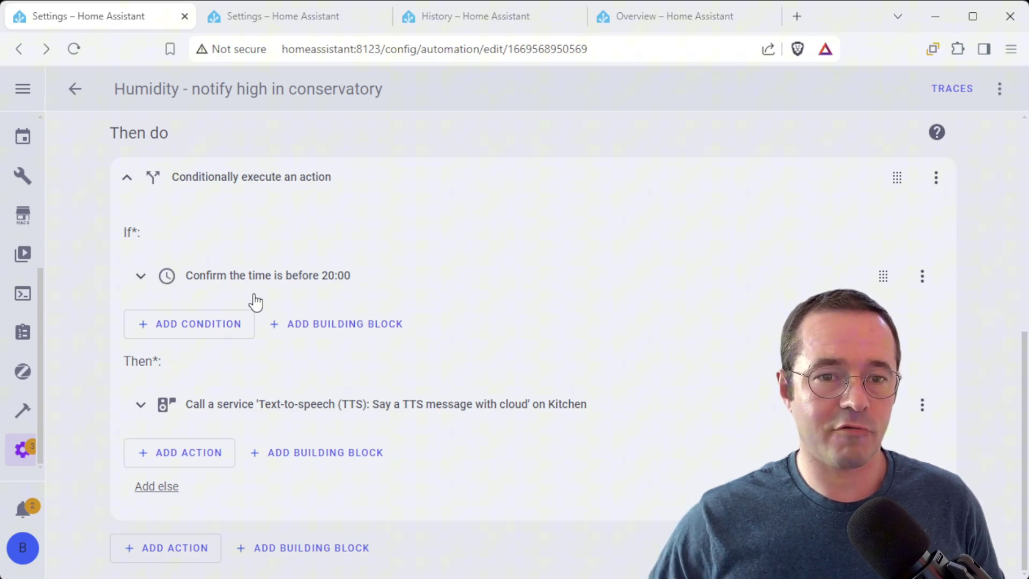
Step: Expand the Kitchen TTS action and check its message 'The conservatory dehumidifier is full'
left_click(140, 410)
scroll(112, 402, "down", 5)
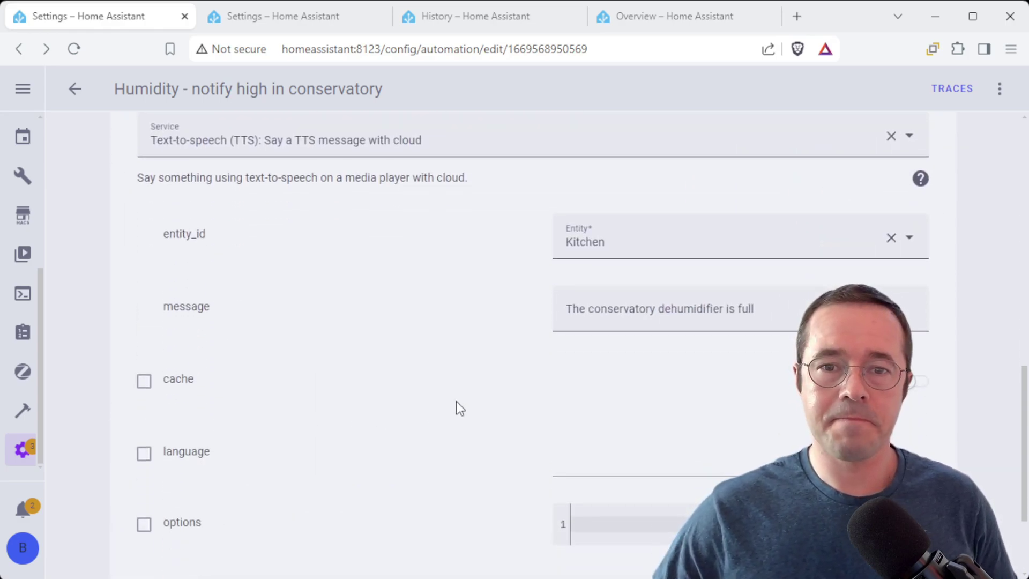
left_click(769, 311)
left_click(738, 338)
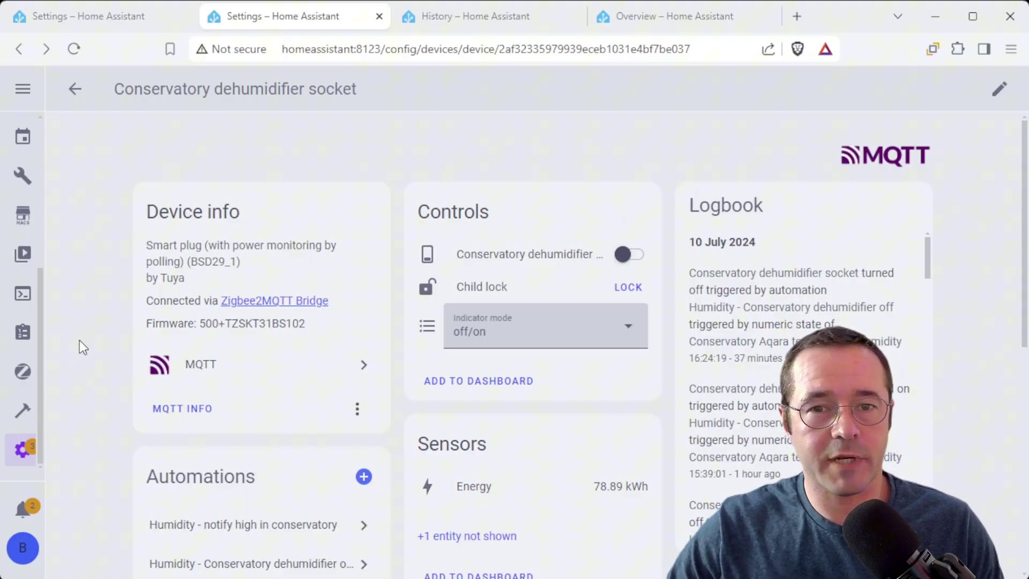
Step: Open the socket's Power diagnostic and look over its history chart
scroll(237, 385, "down", 5)
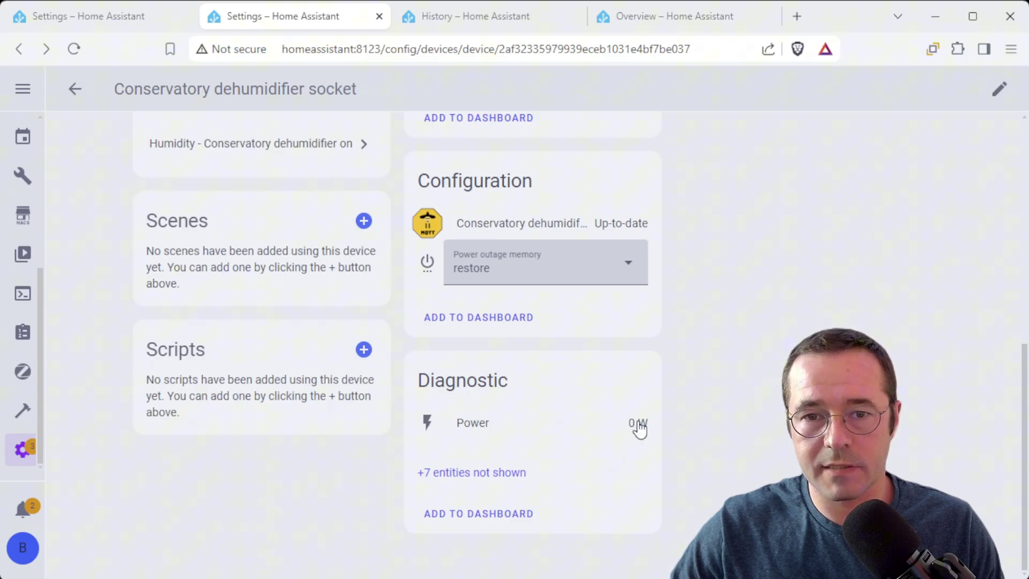
scroll(641, 427, "up", 8)
scroll(673, 404, "down", 4)
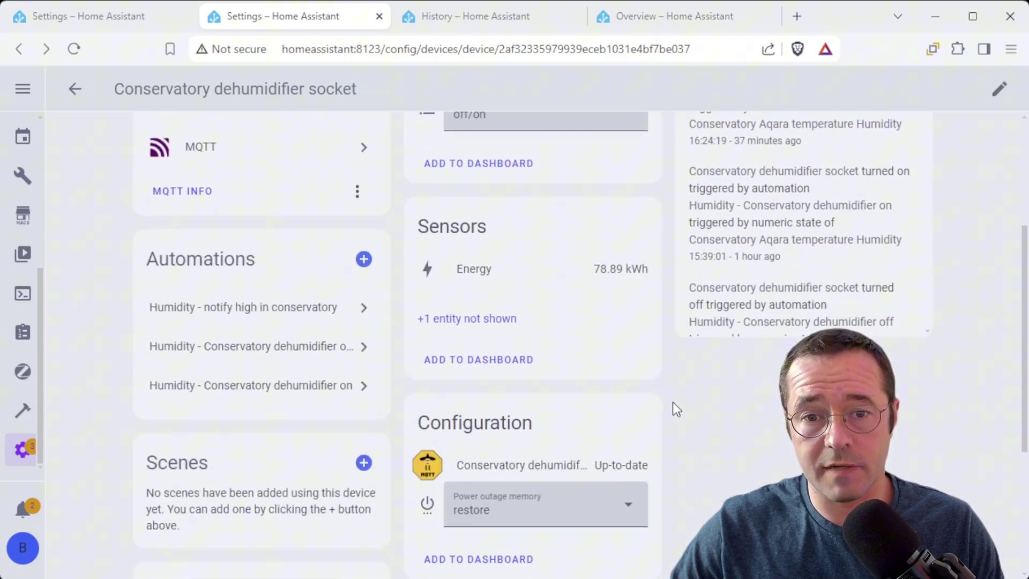
scroll(667, 349, "down", 4)
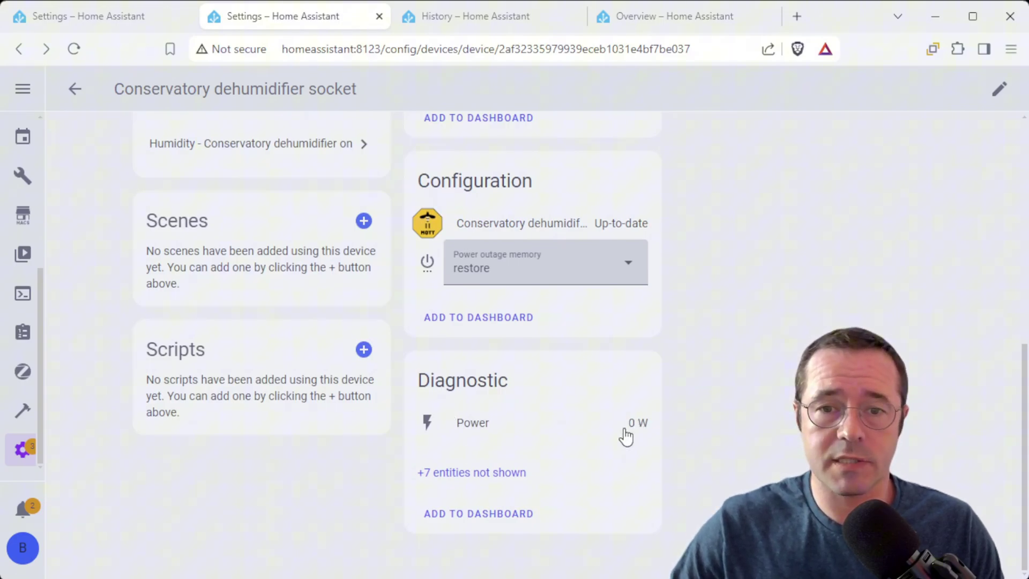
left_click(640, 428)
mouse_move(408, 319)
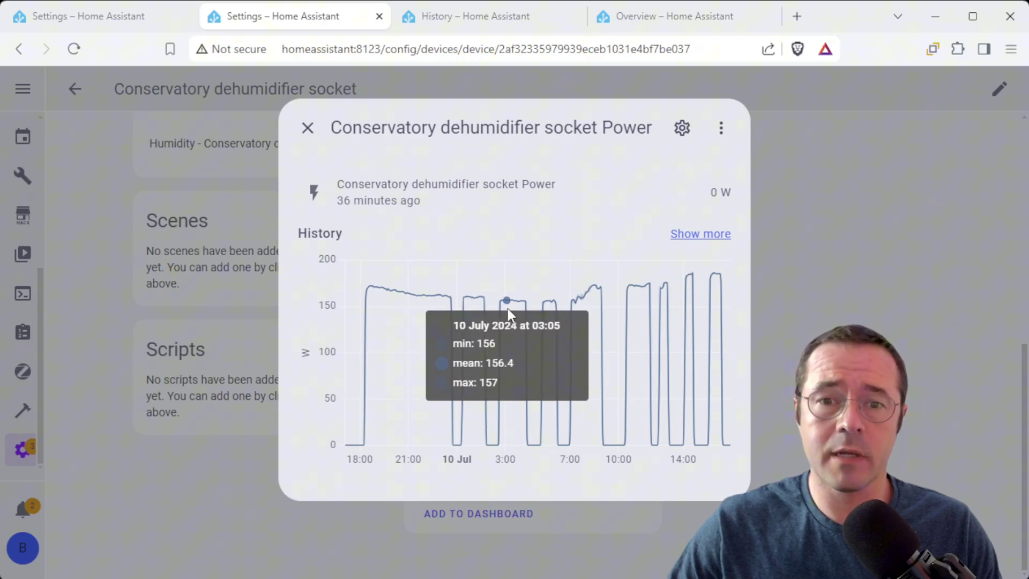
mouse_move(459, 446)
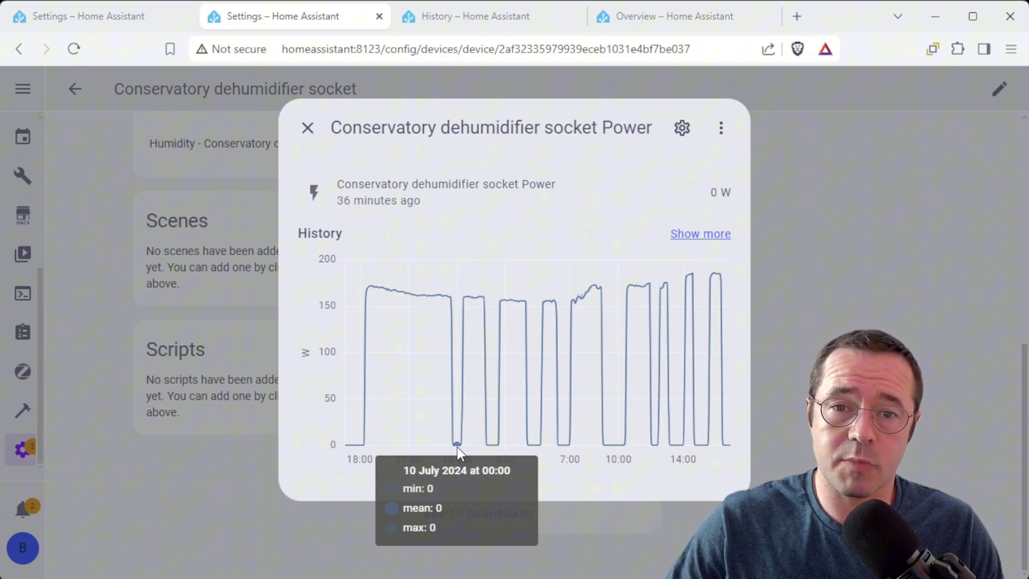
mouse_move(472, 307)
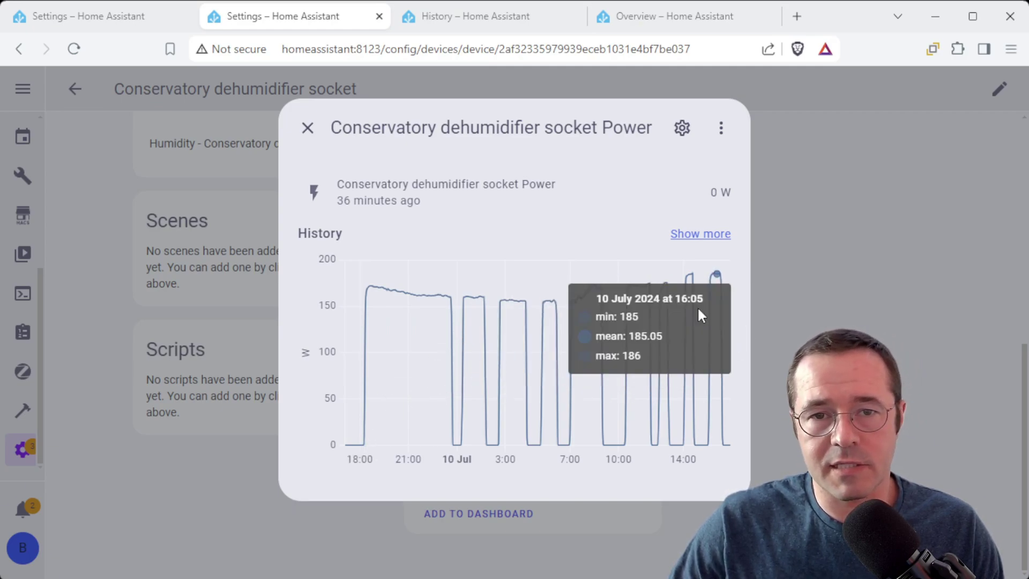
Step: Close the power chart and bring up the socket's Energy sensor history
left_click(197, 488)
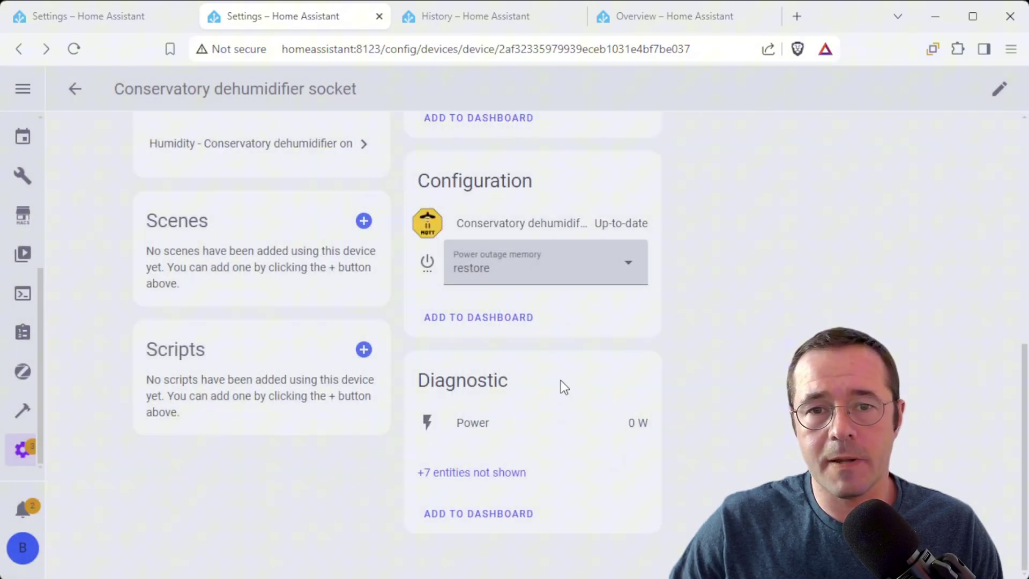
scroll(561, 381, "up", 5)
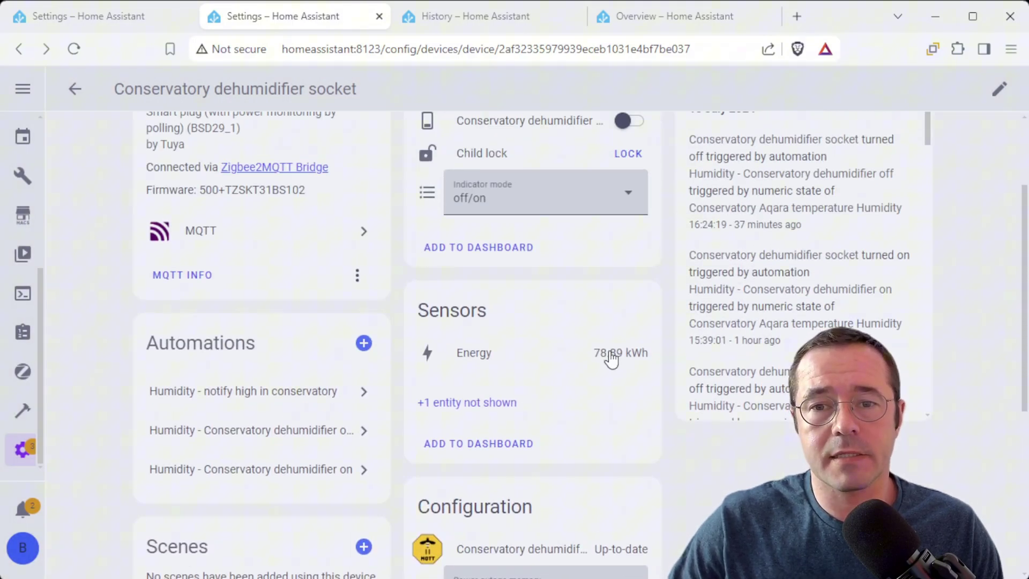
left_click(611, 359)
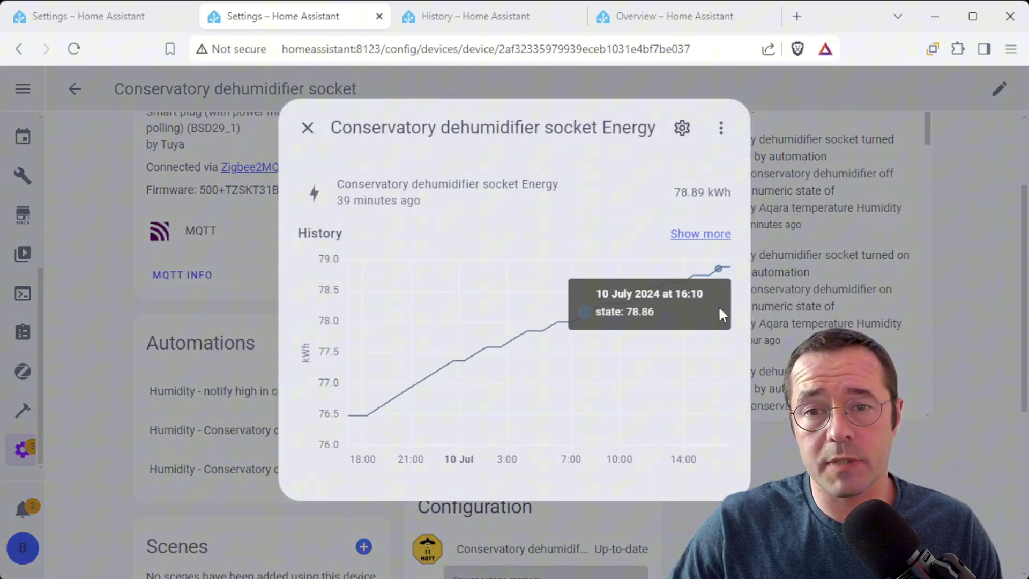
Step: Open the full energy History page and set the date range to June 2024
left_click(709, 239)
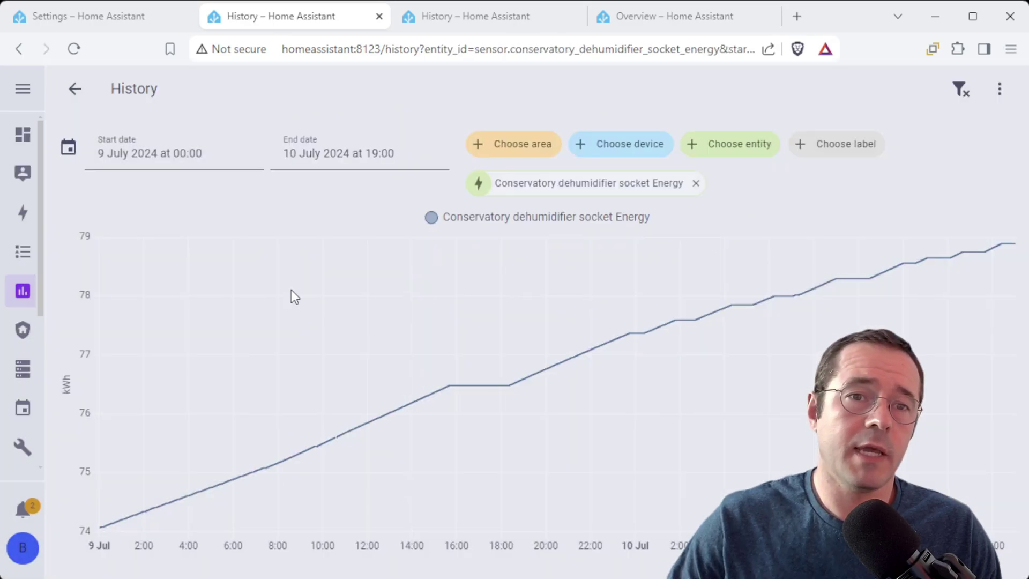
left_click(207, 156)
left_click(109, 399)
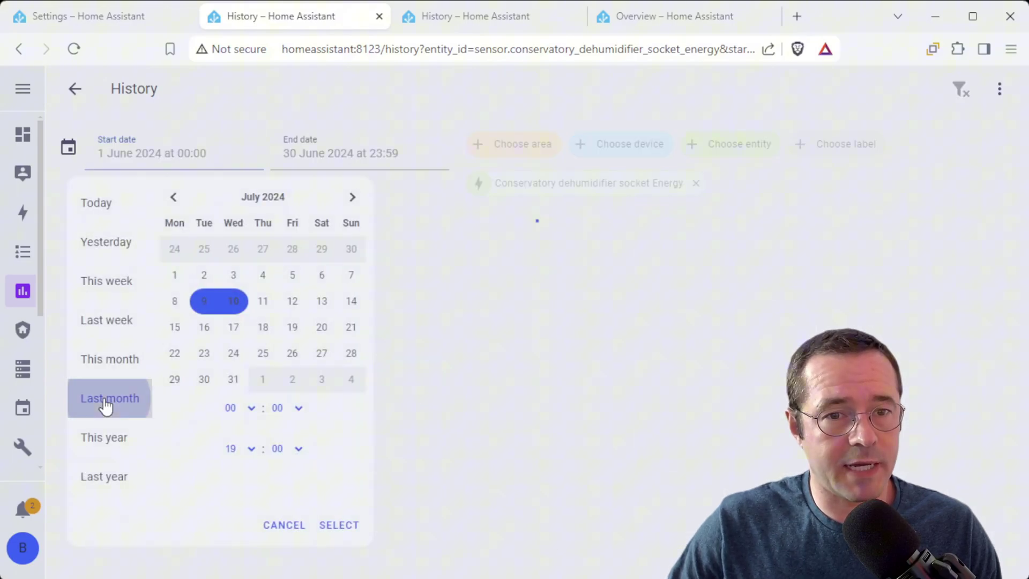
mouse_move(102, 531)
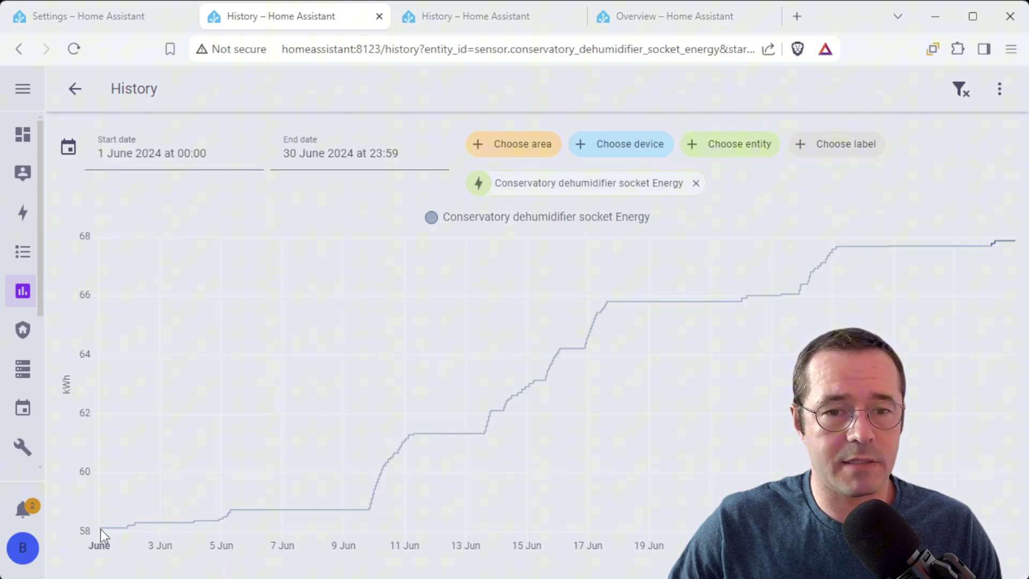
mouse_move(996, 243)
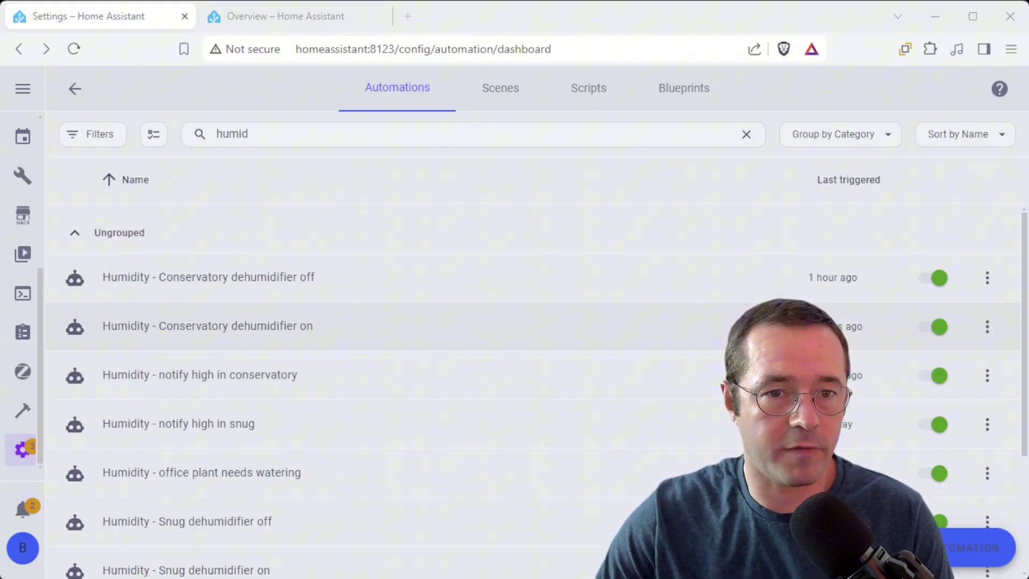
left_click(231, 327)
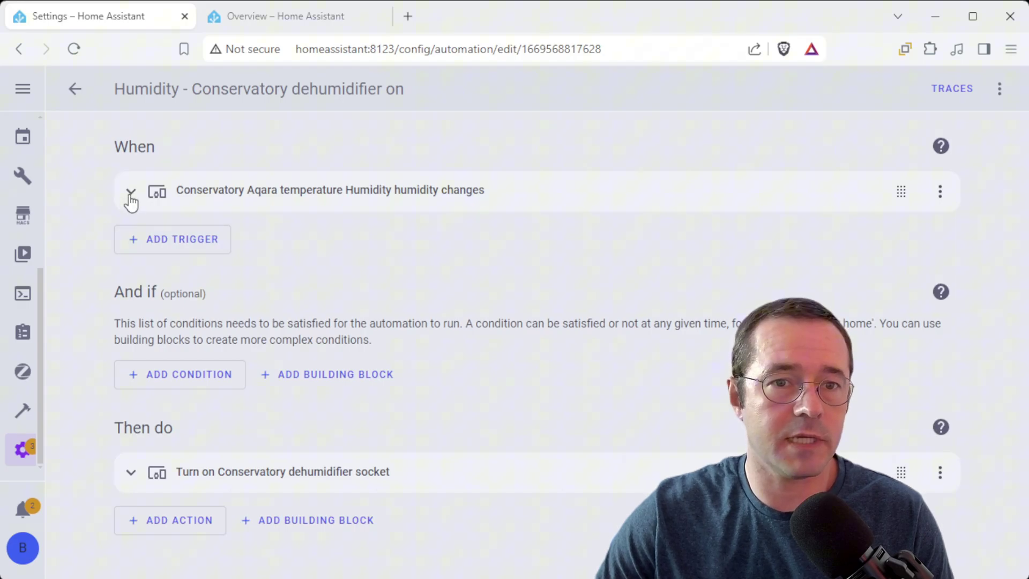
left_click(129, 198)
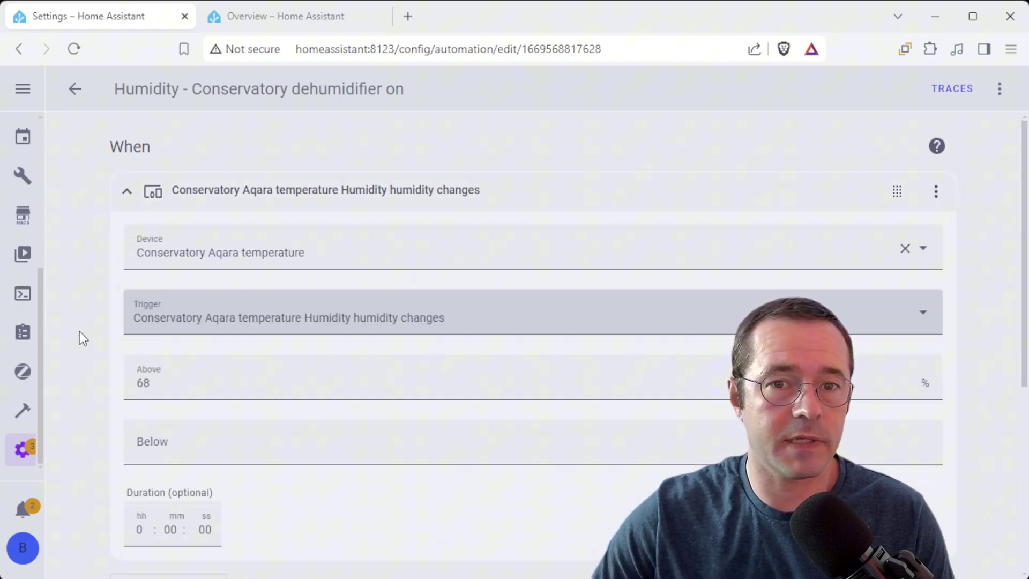
left_click(168, 389)
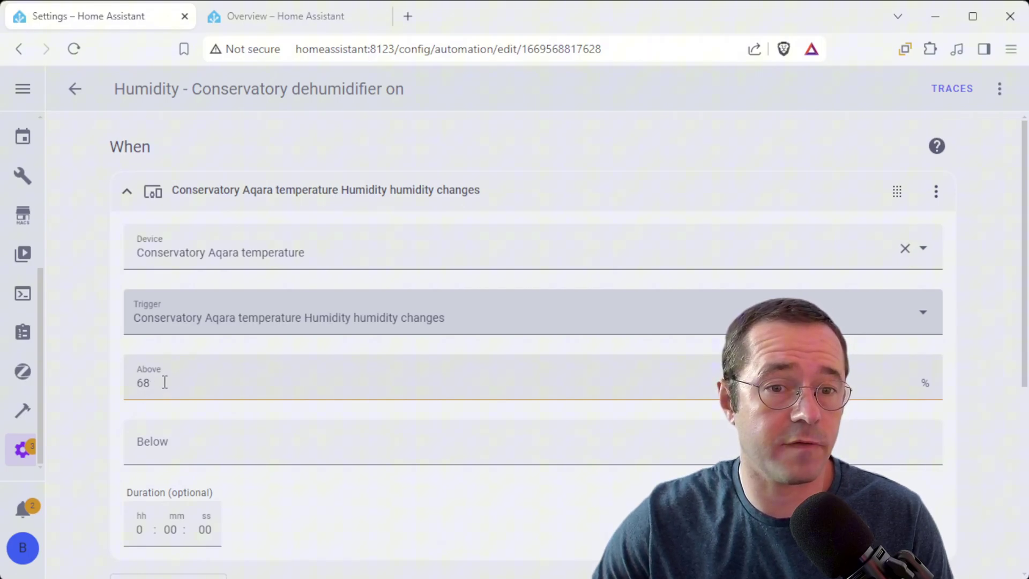
left_click(128, 196)
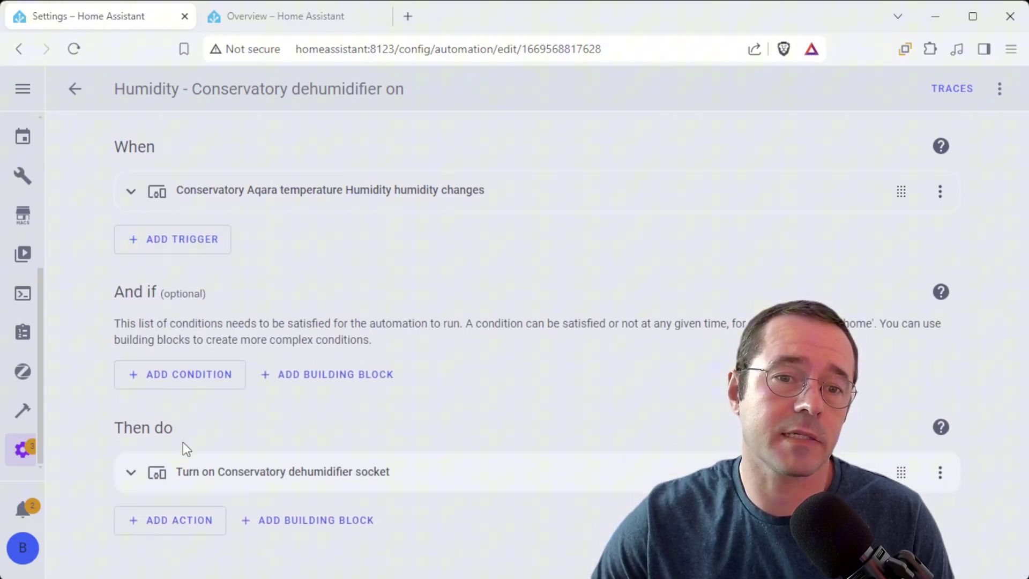
left_click(74, 90)
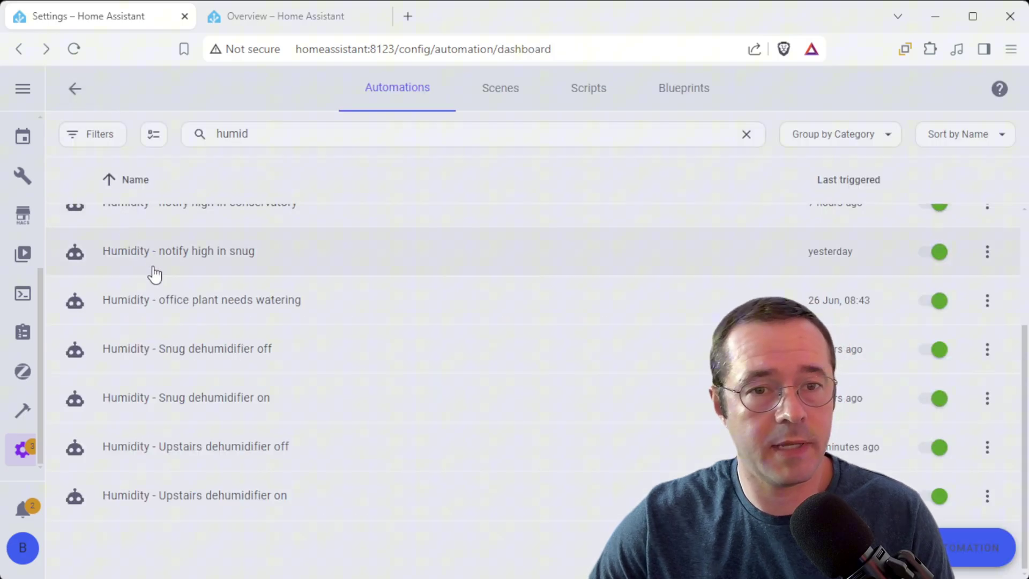
scroll(215, 311, "up", 4)
left_click(260, 293)
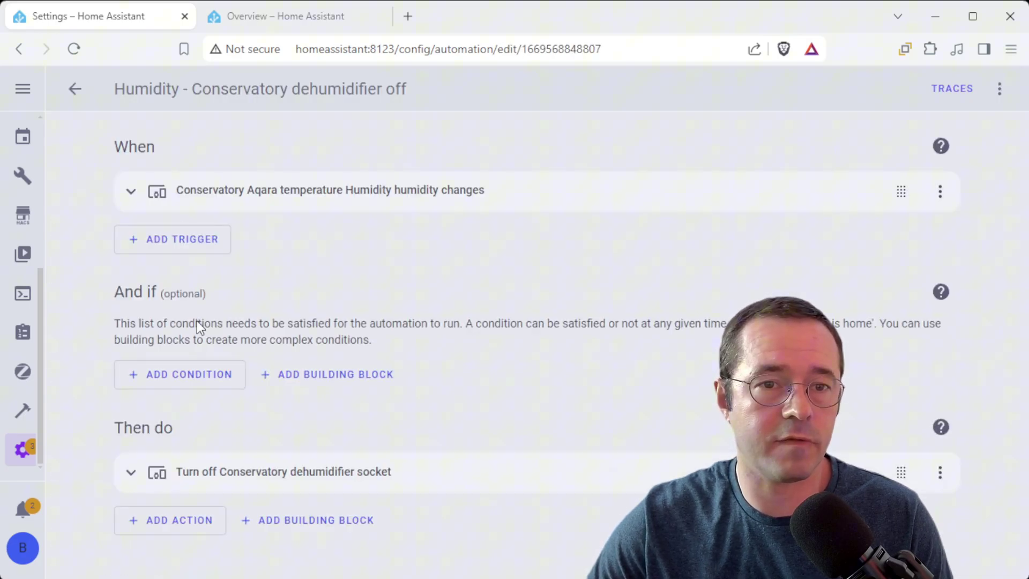
left_click(130, 193)
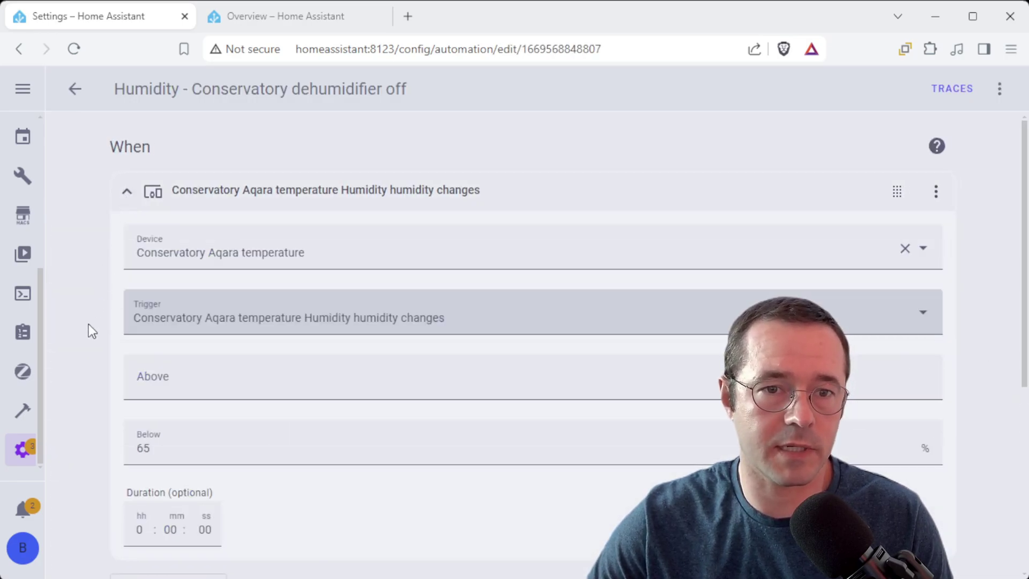
left_click(126, 193)
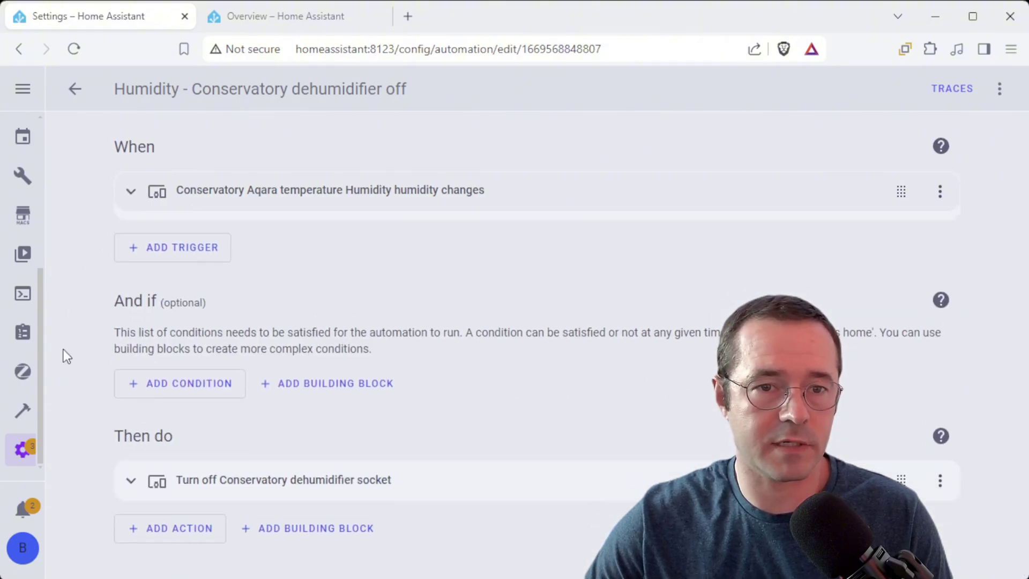
left_click(76, 89)
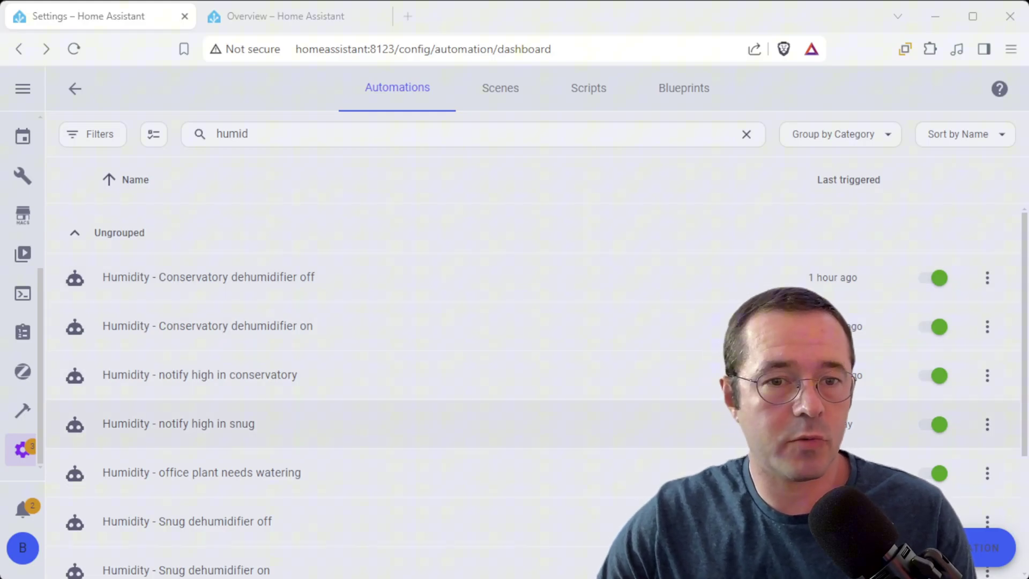
Step: Open 'Humidity - notify high in snug' and inspect its socket power triggers
left_click(357, 415)
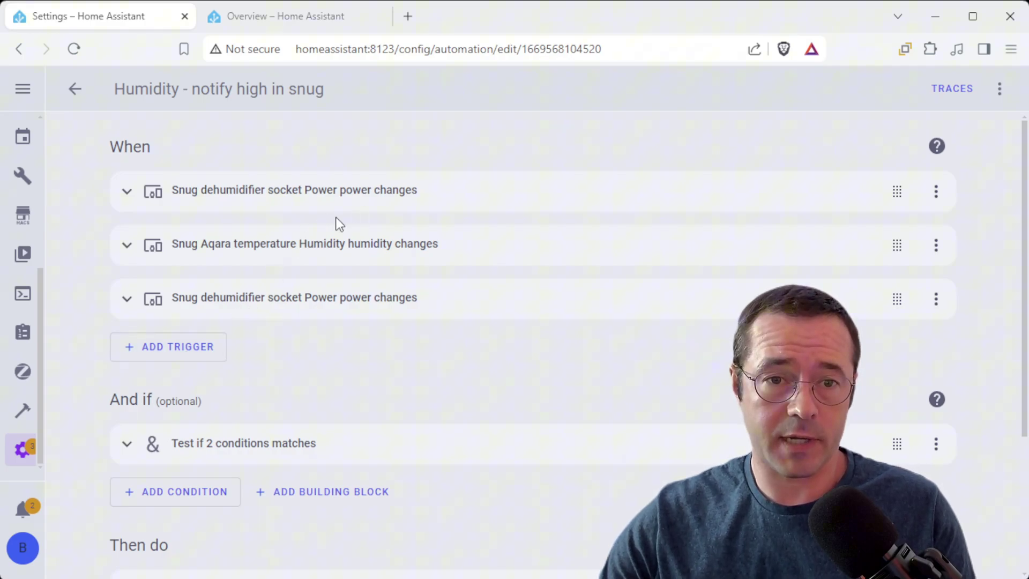
left_click(125, 299)
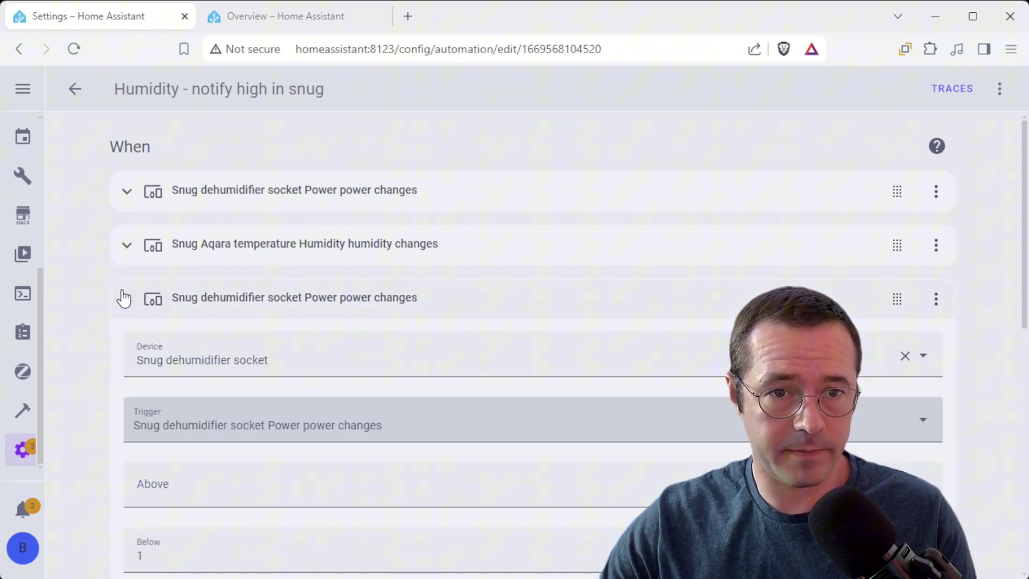
left_click(124, 299)
left_click(125, 193)
left_click(127, 194)
Step: Delete the duplicate first socket power trigger, leaving two triggers
left_click(938, 193)
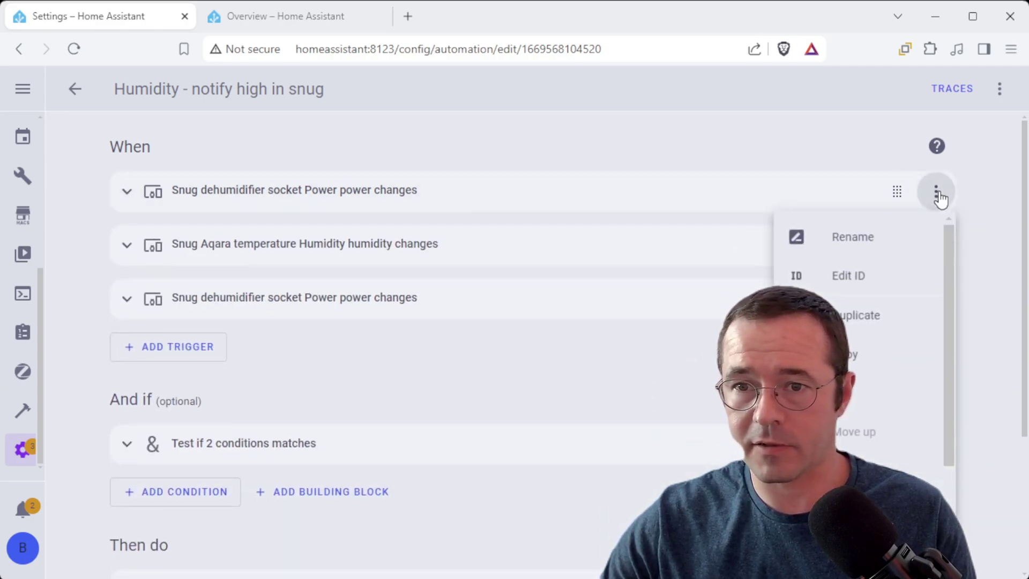
scroll(858, 375, "down", 3)
left_click(858, 471)
left_click(629, 373)
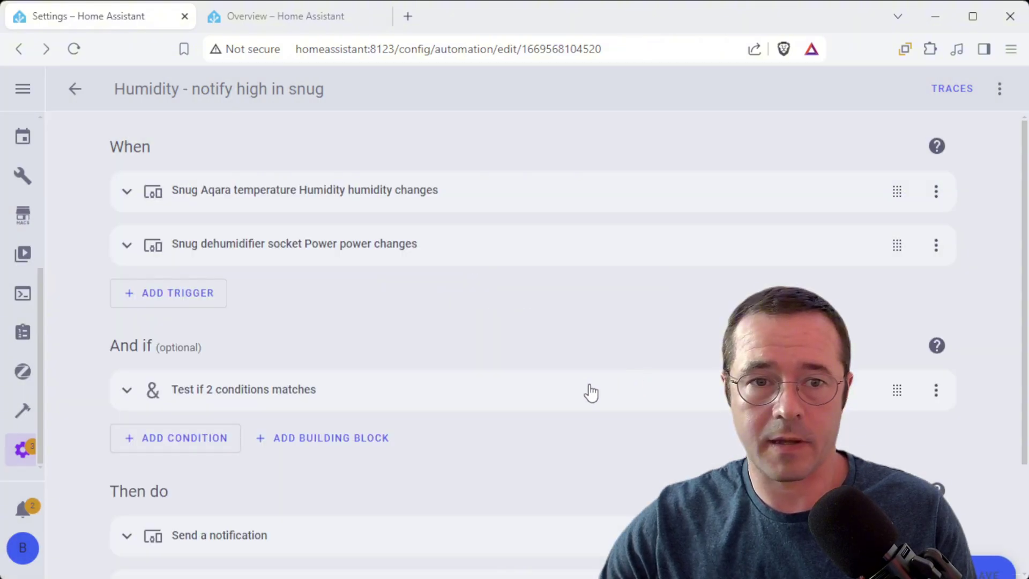
Step: Review the two-condition test block and the conditional text-to-speech action
left_click(127, 390)
scroll(338, 359, "down", 2)
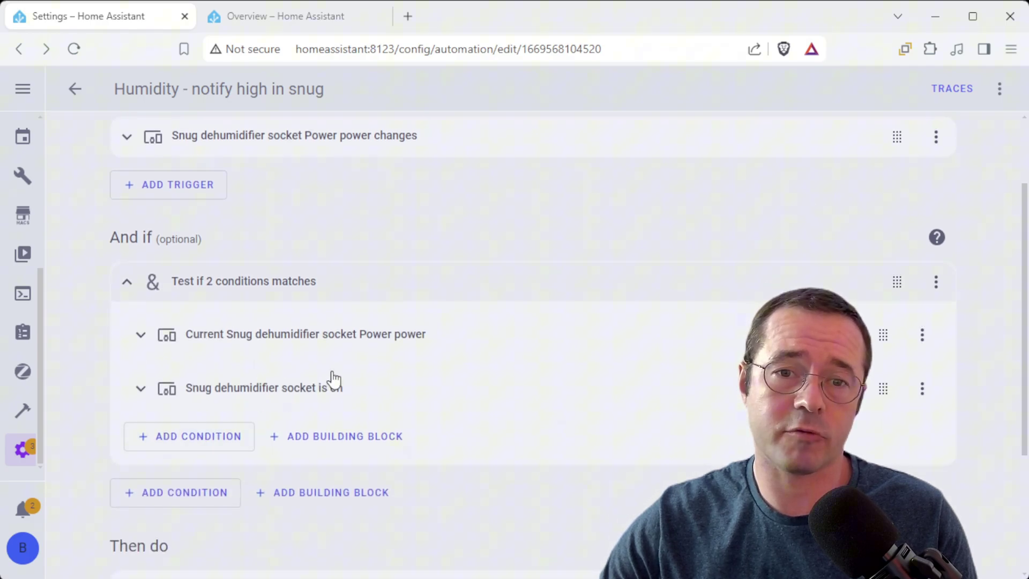
left_click(126, 284)
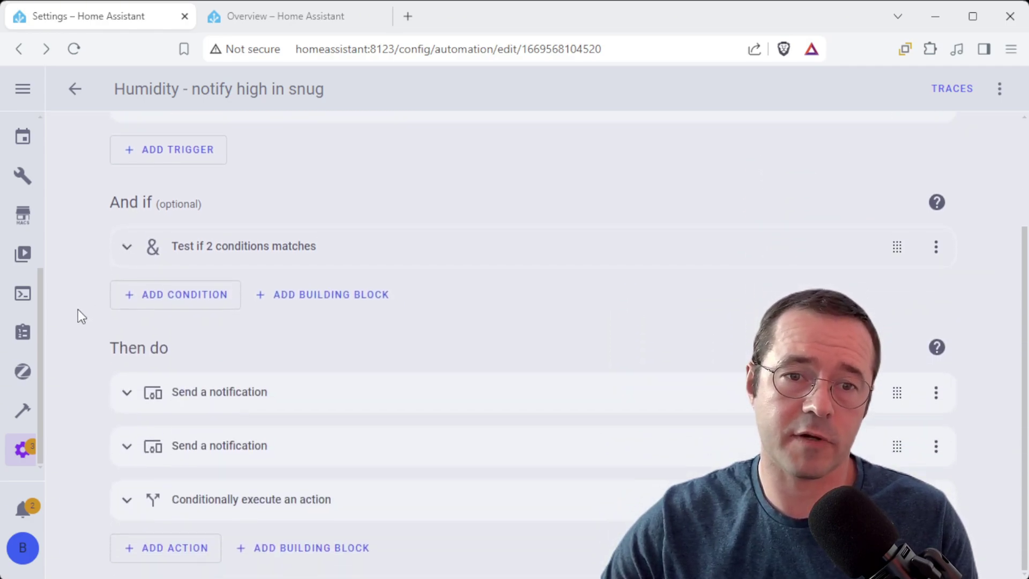
left_click(127, 500)
scroll(87, 482, "down", 5)
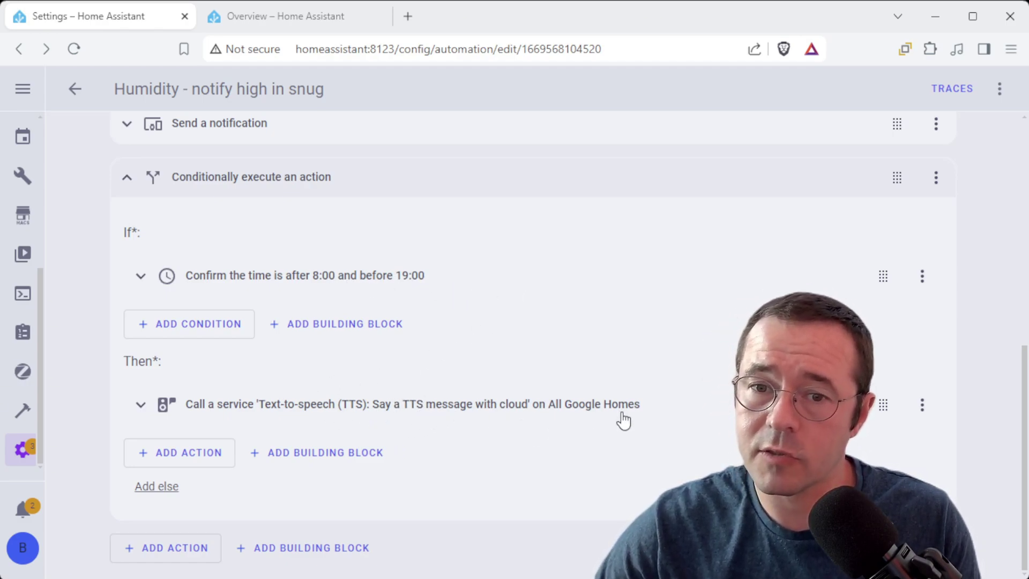
scroll(622, 421, "up", 4)
Step: Collapse the conditional action and review the first notification's full message text
left_click(129, 400)
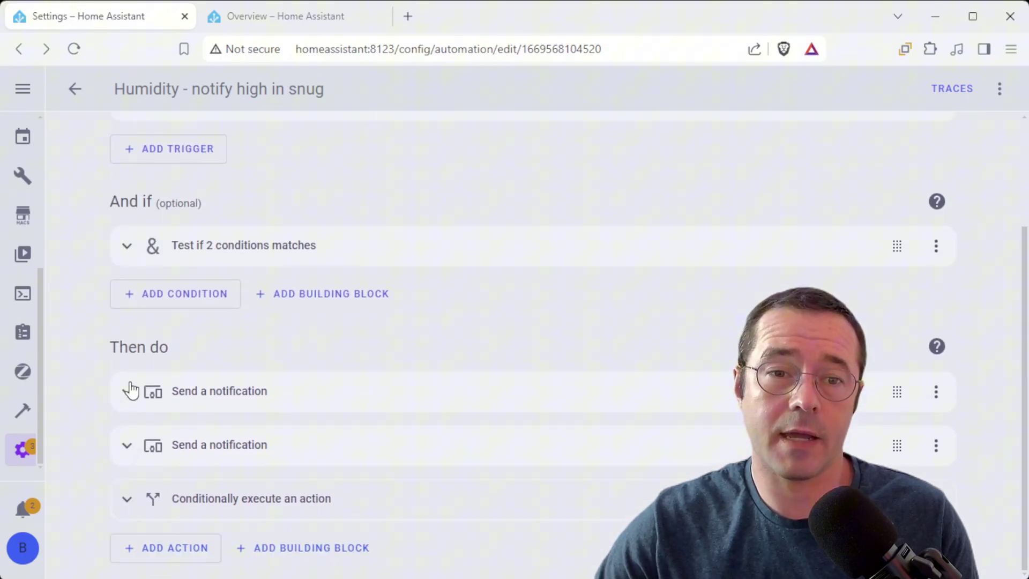
left_click(127, 396)
scroll(90, 401, "down", 4)
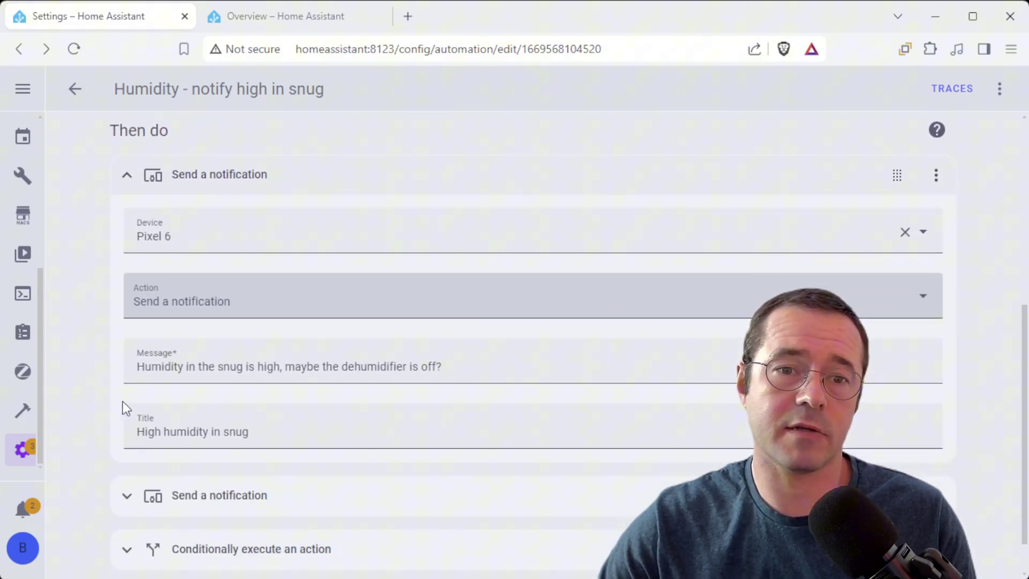
left_click_drag(474, 369, 115, 378)
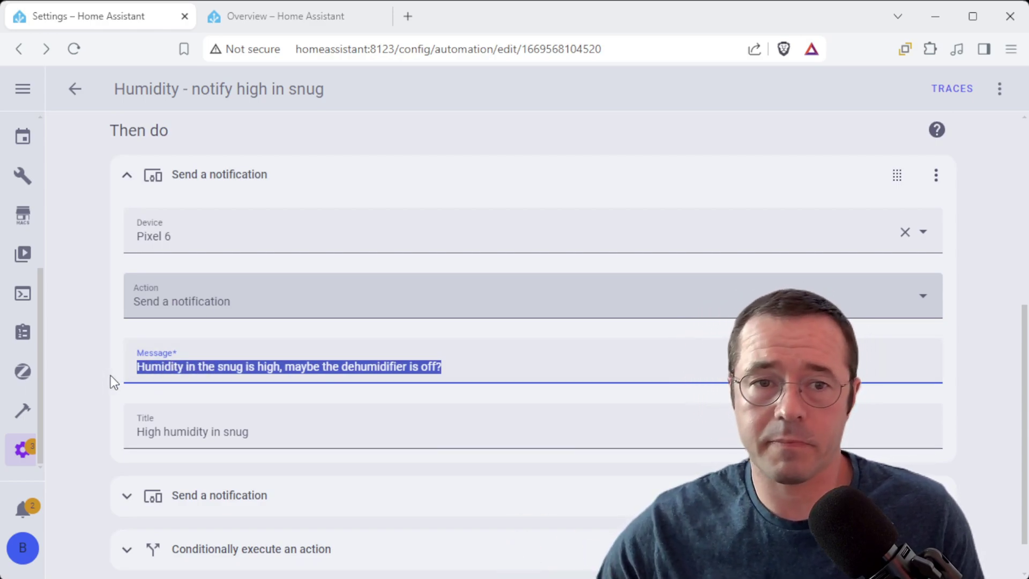
left_click(125, 178)
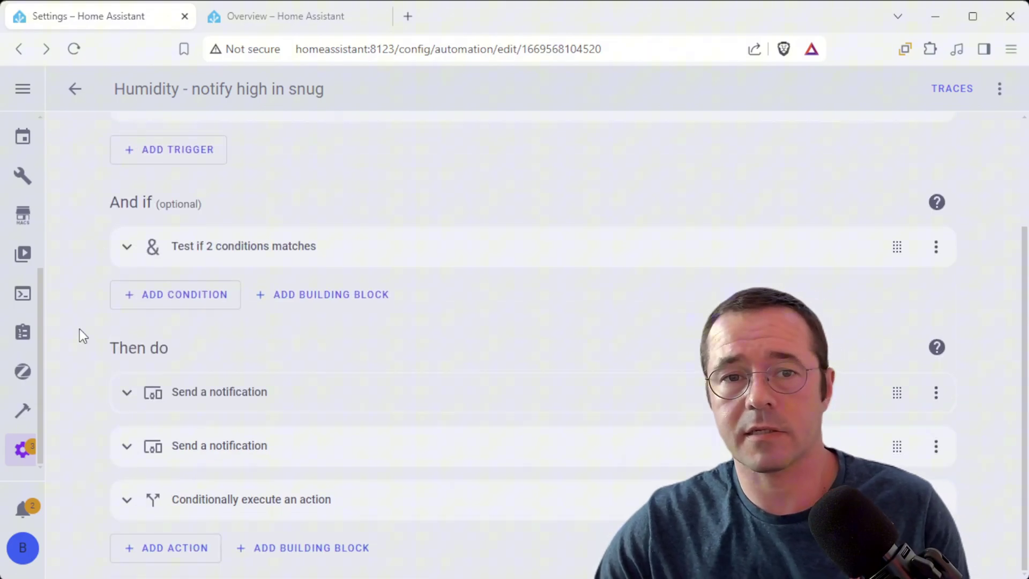
scroll(79, 330, "up", 3)
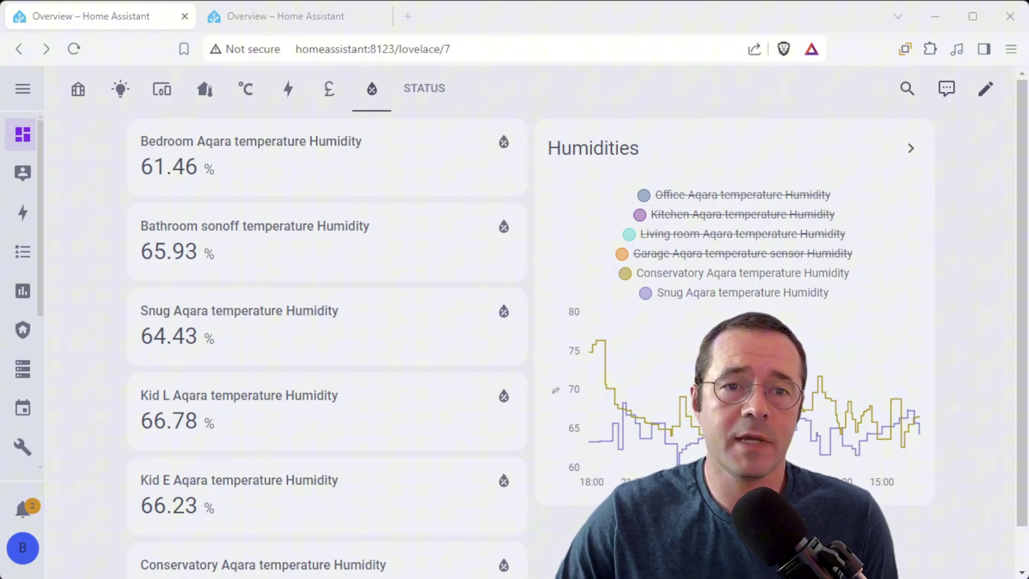
scroll(530, 343, "down", 1)
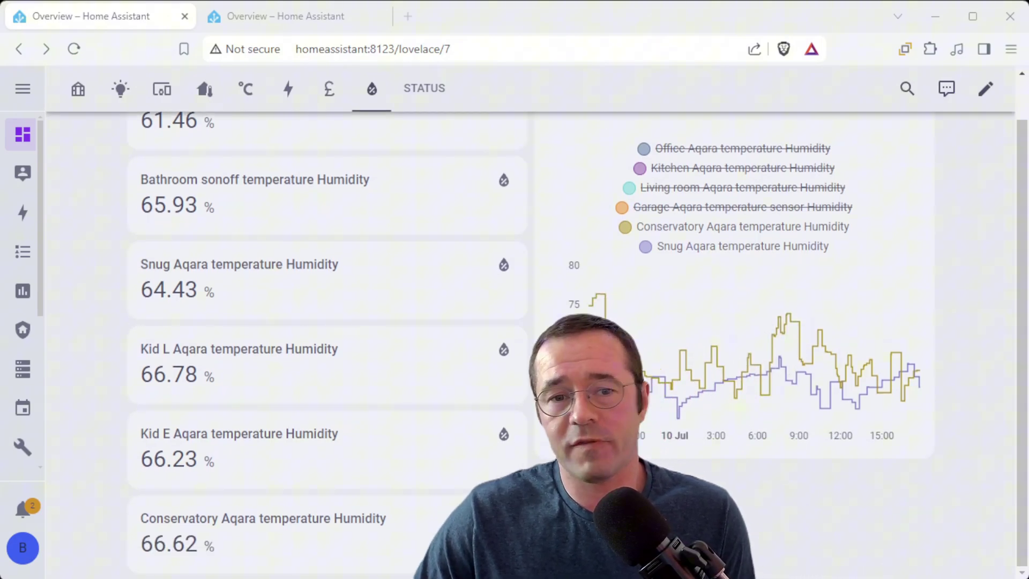
scroll(555, 375, "up", 1)
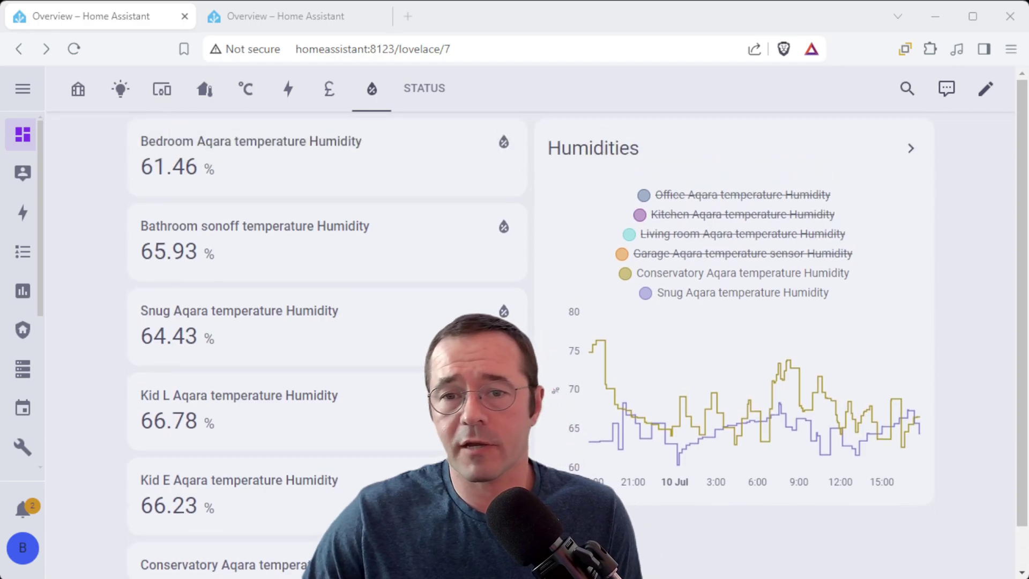
Step: On the tablet dashboard tab, go to the Energy view, then the £ cost view
left_click(274, 22)
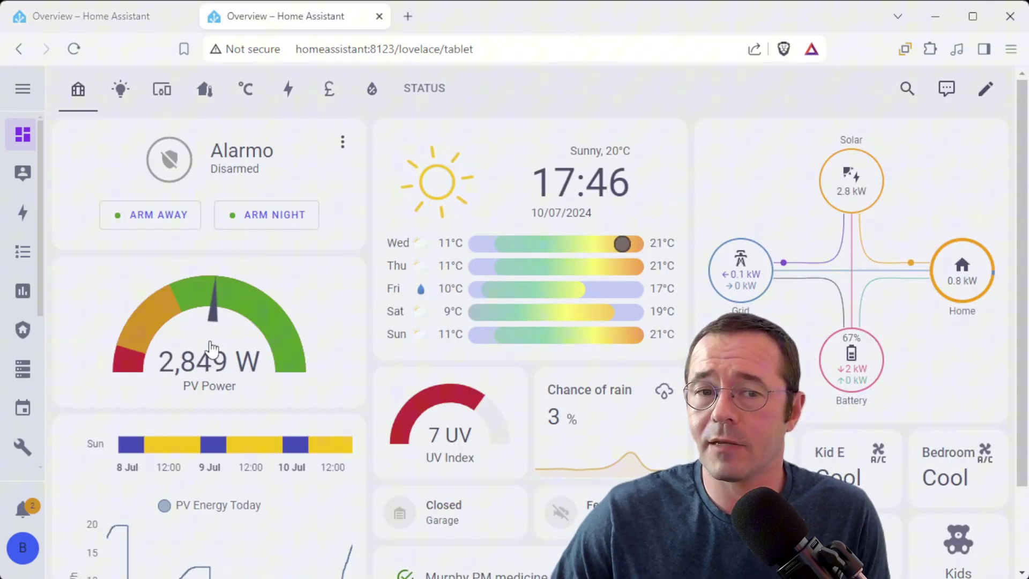
scroll(209, 345, "down", 2)
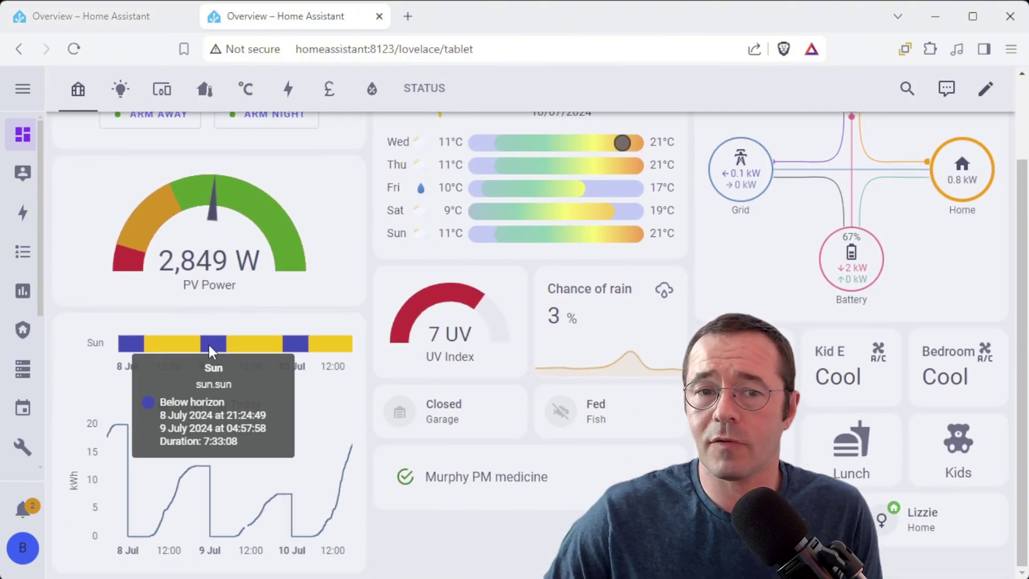
left_click(287, 97)
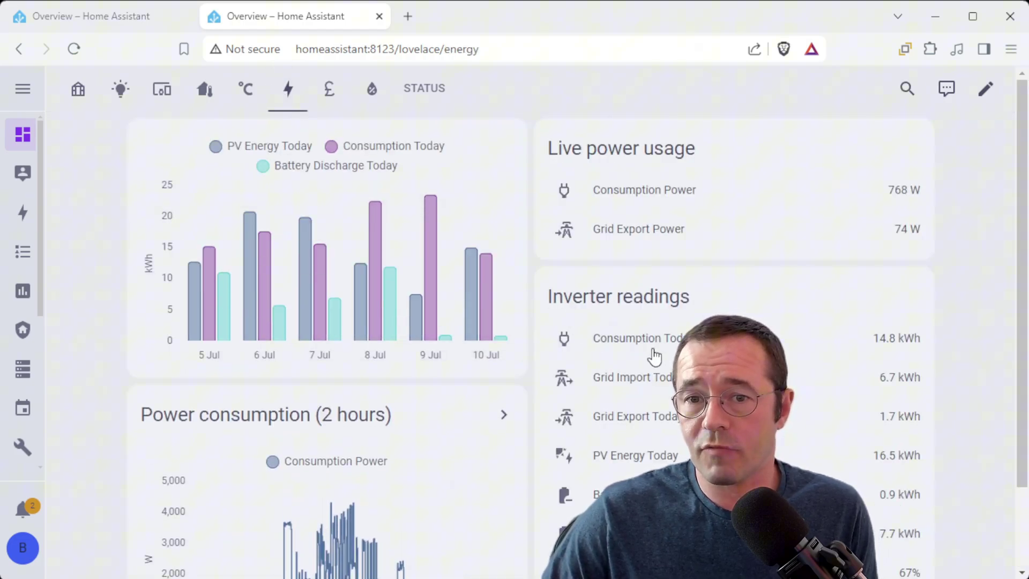
scroll(666, 357, "down", 2)
scroll(168, 374, "up", 2)
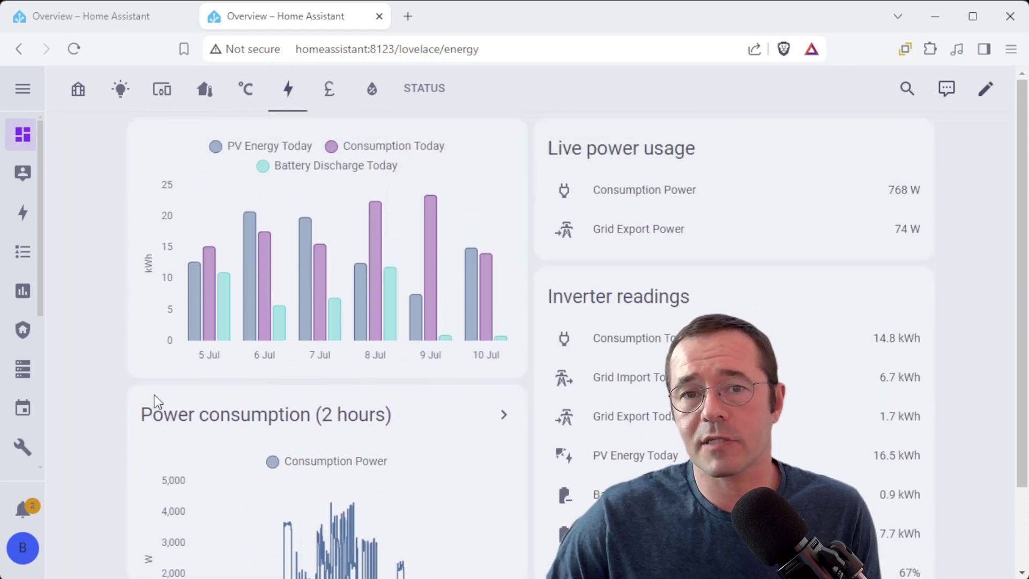
left_click(330, 92)
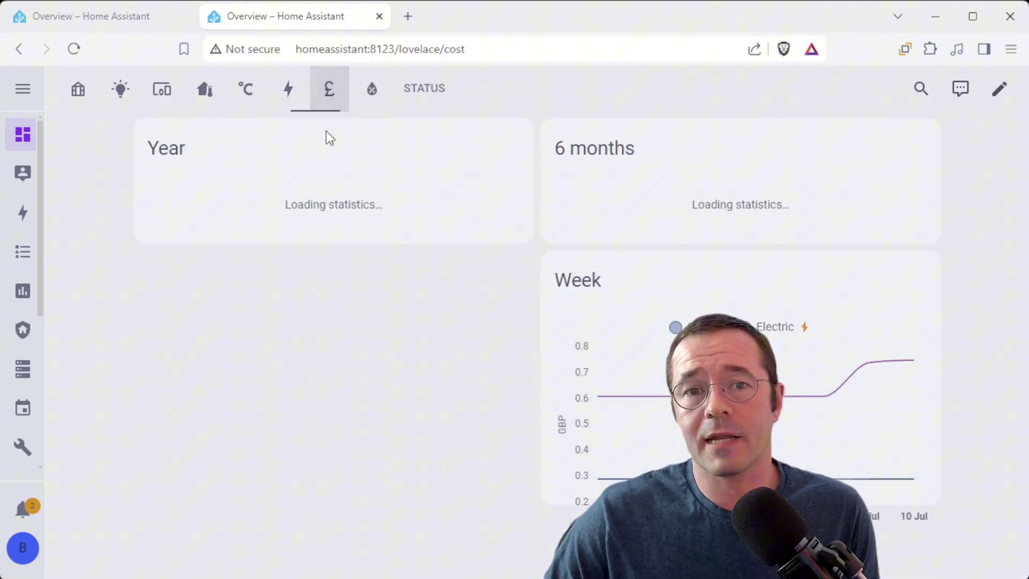